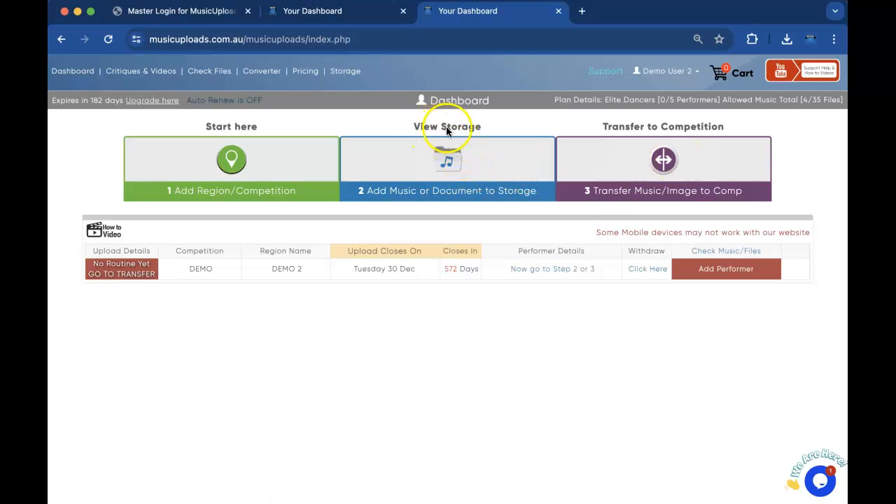
- View the stored files and start a music transfer to the DEMO competition, region DEMO 2
click(445, 168)
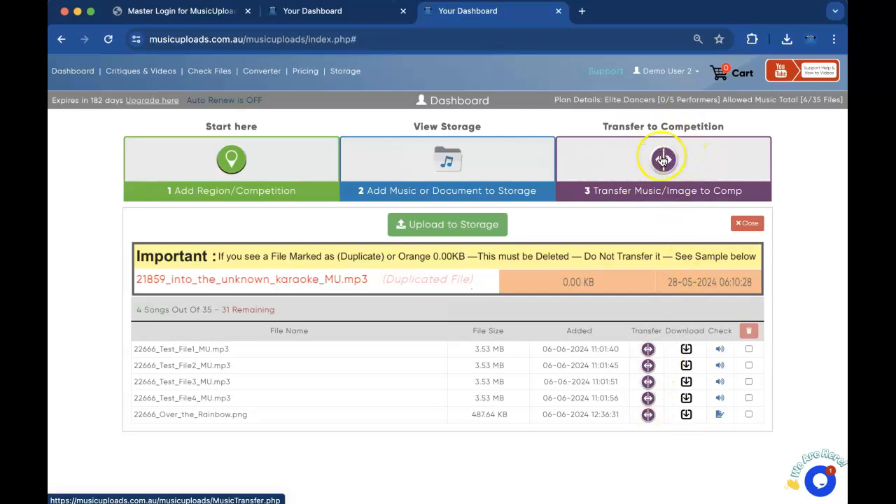
click(660, 174)
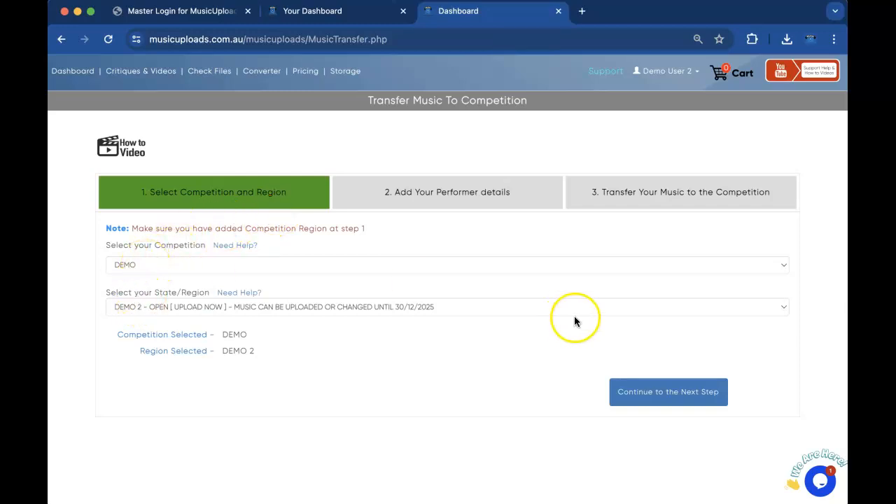
click(675, 390)
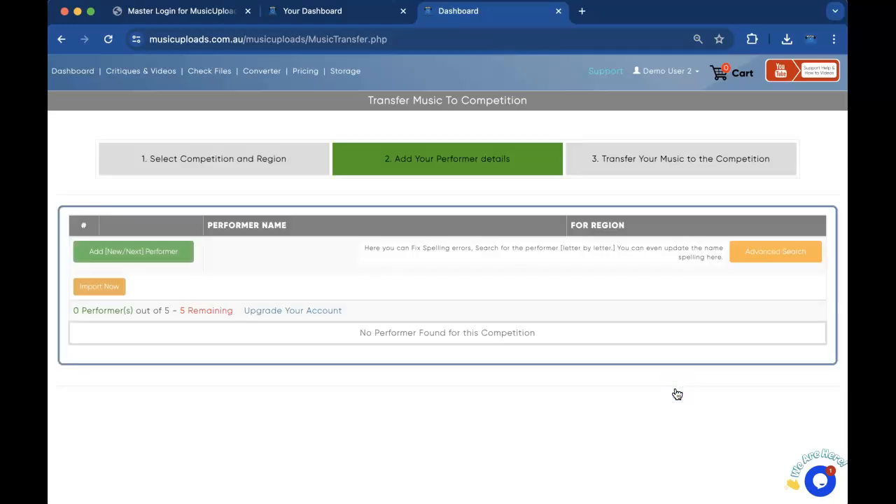
- Start adding a new performer, choose HALLE BERRY from the performer search and find the matching entries
click(126, 255)
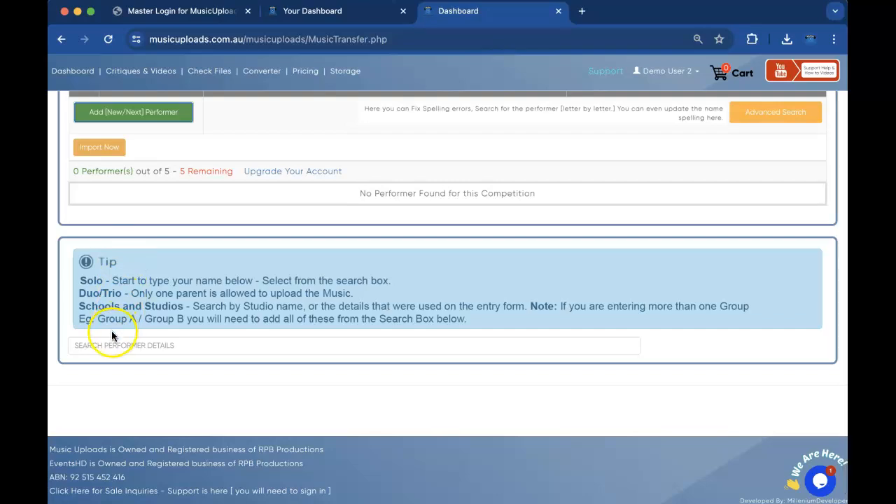
click(110, 346)
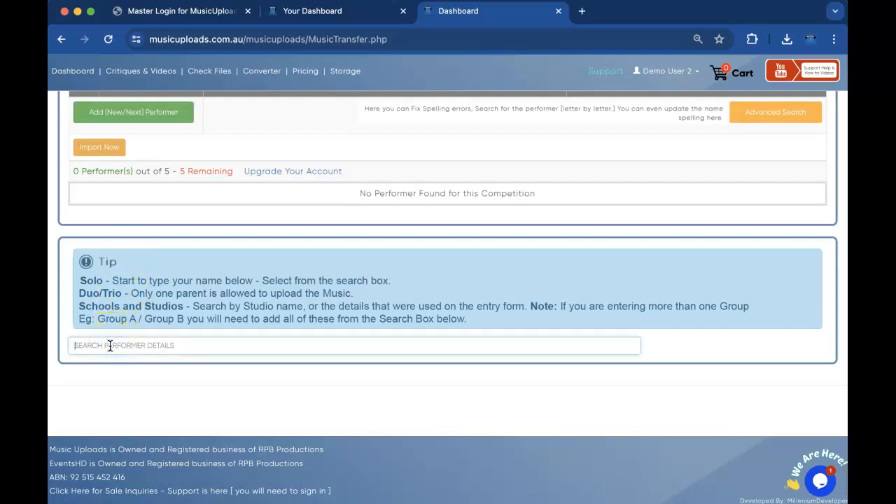
text(H)
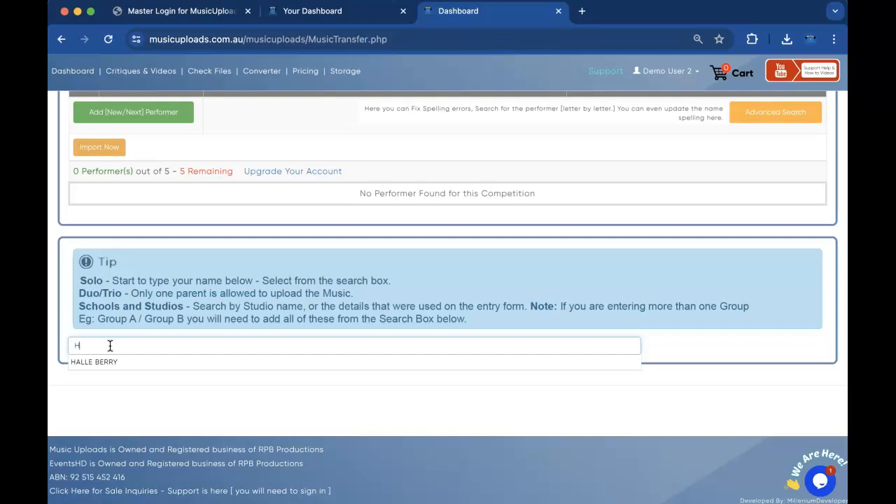
scroll(110, 345, up, 2)
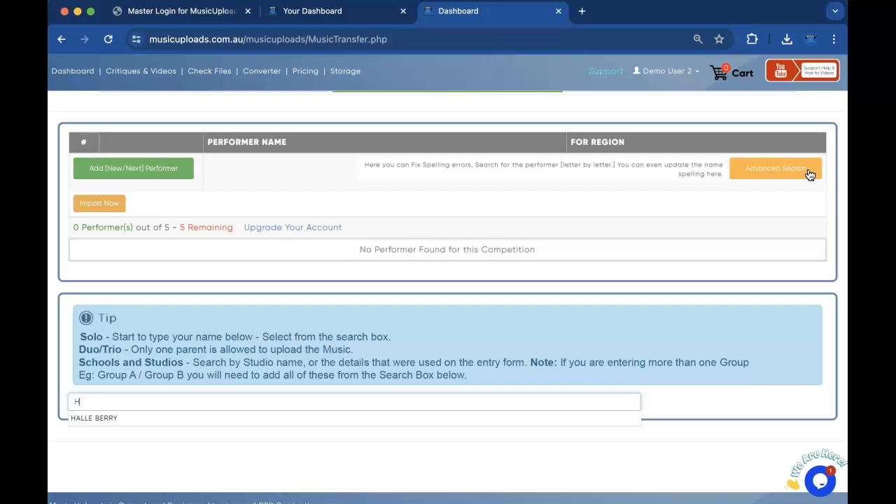
scroll(569, 200, down, 2)
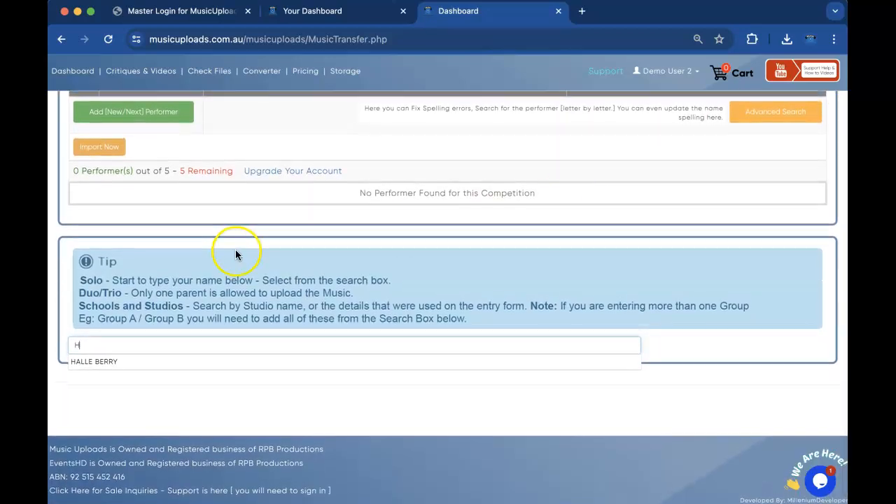
click(92, 364)
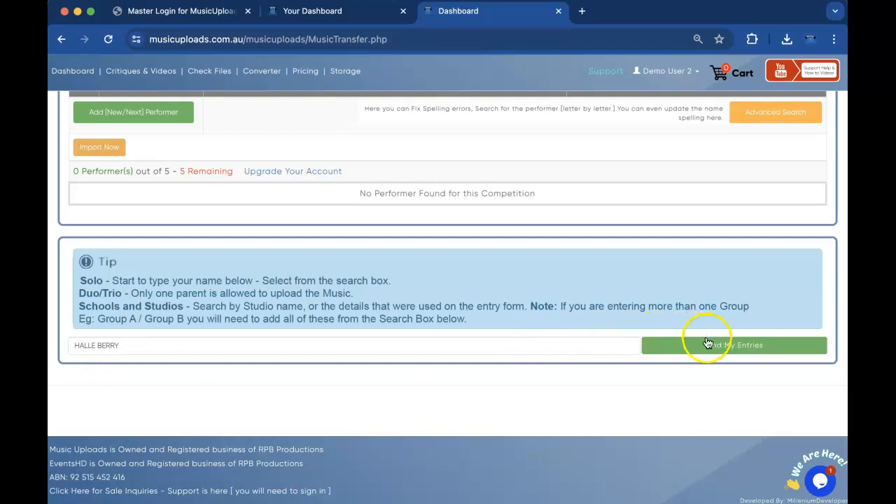
click(744, 348)
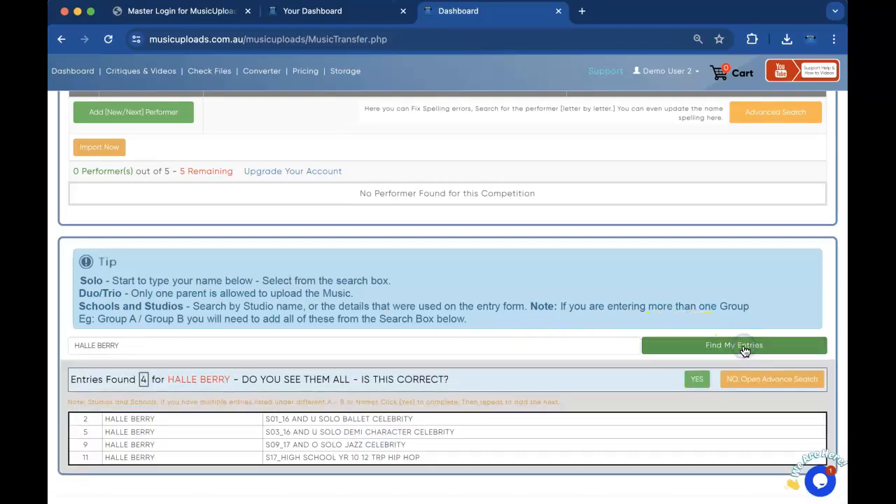
- Confirm the found entries as correct, accept the listed mobile number and add the performer to the competition
scroll(687, 284, down, 3)
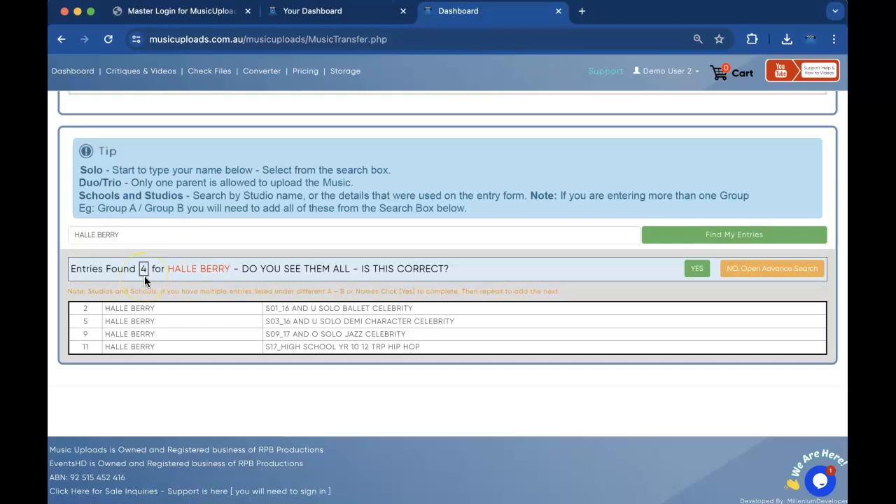
click(697, 270)
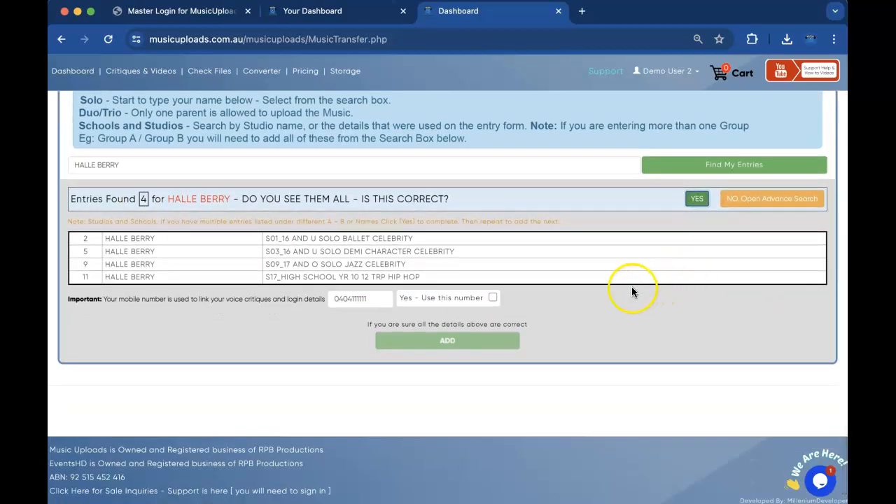
click(493, 298)
click(494, 341)
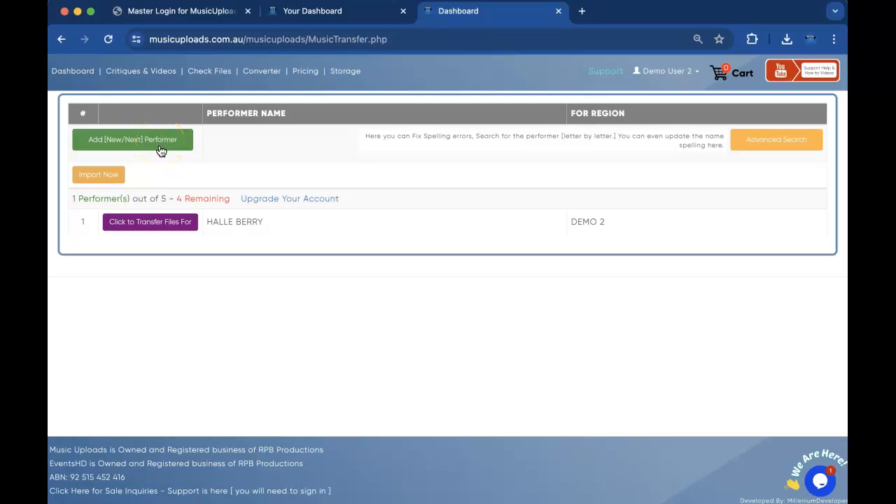
- Transfer music file 22666_TEST_FILE1_MU.MP3 to the performer's S01_16 solo ballet entry, with no performance details and an on-stage start
click(179, 228)
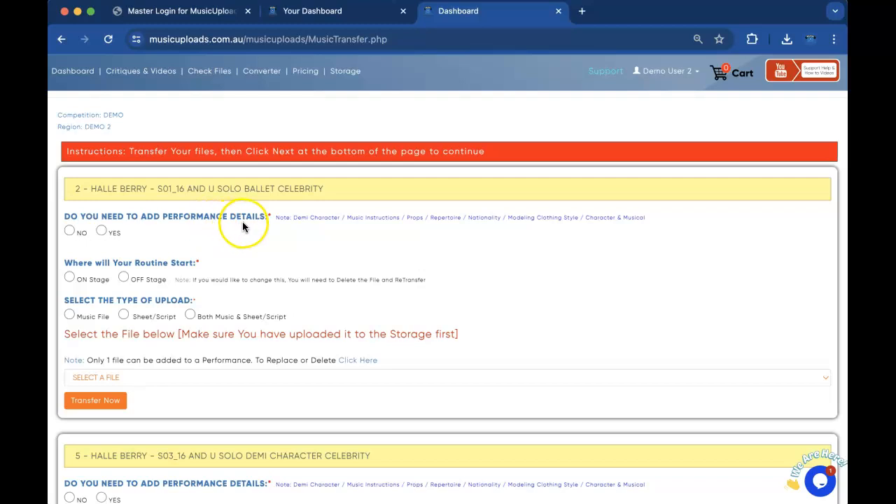
click(70, 232)
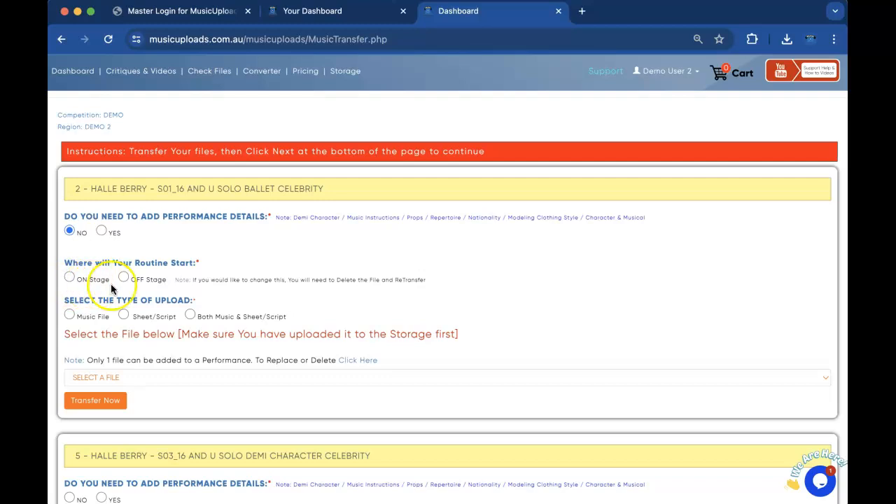
click(70, 278)
scroll(130, 280, down, 2)
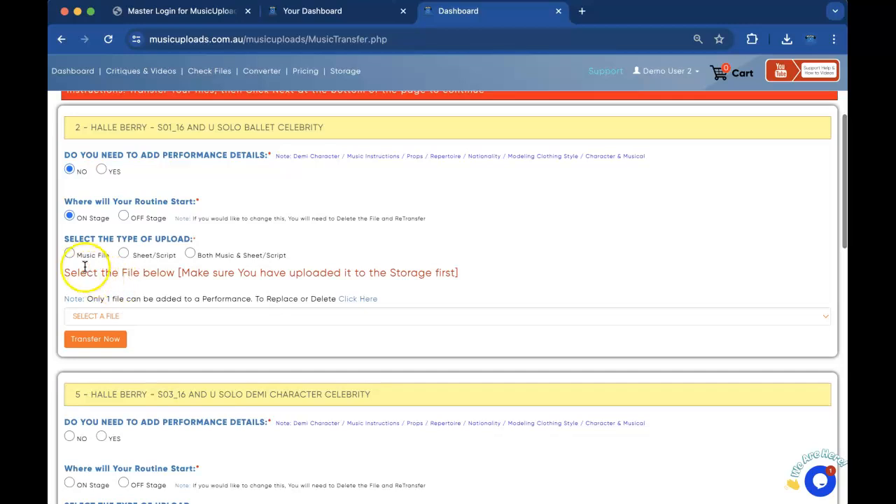
click(69, 255)
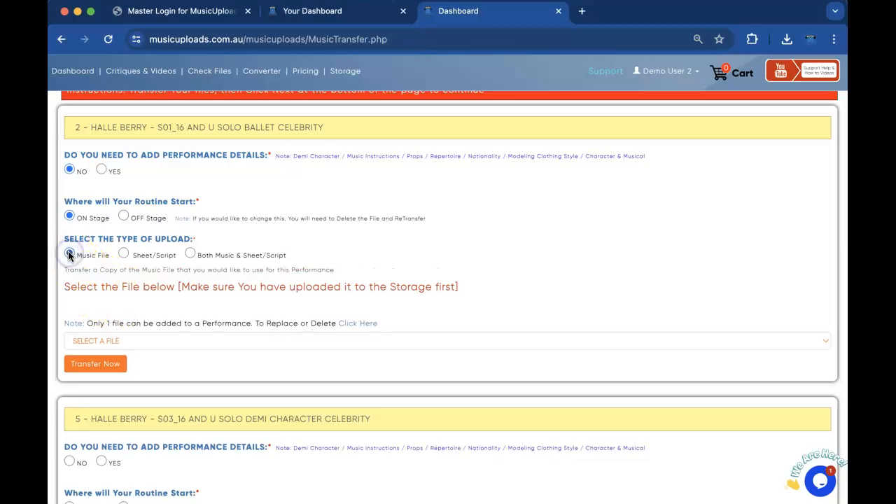
click(78, 341)
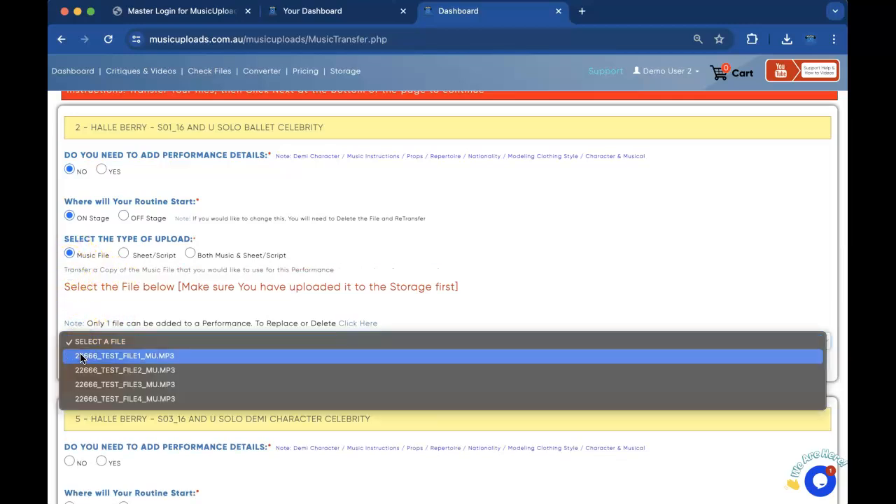
click(79, 356)
click(89, 364)
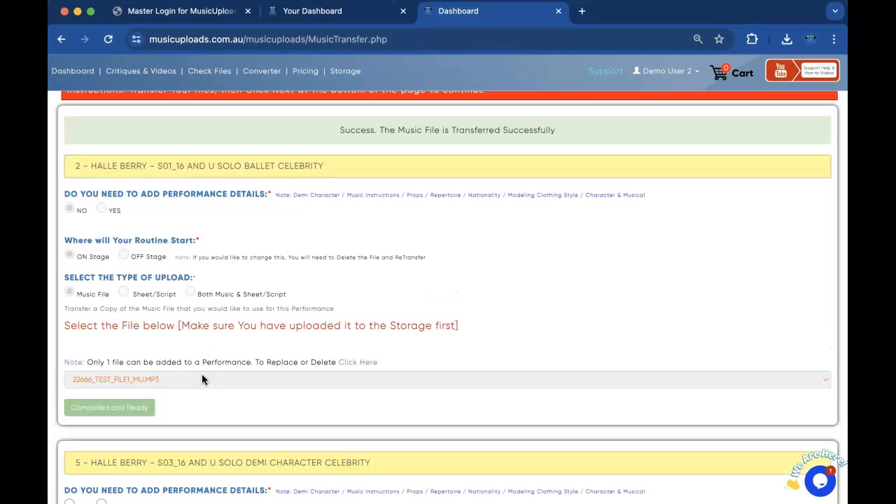
- Set the S03_16 solo demi character entry to an on-stage start and Sheet/Script upload, with ADMIN TEST as performance details
scroll(100, 154, up, 1)
scroll(105, 175, down, 4)
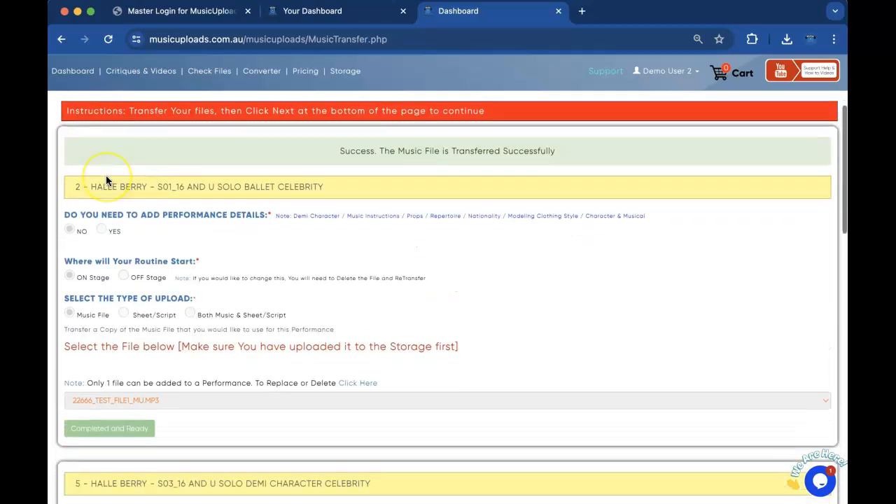
scroll(105, 180, down, 3)
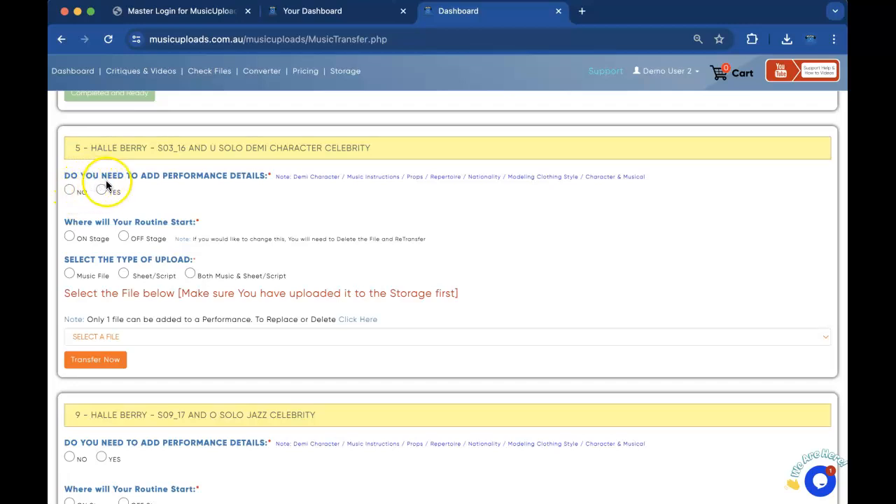
click(70, 190)
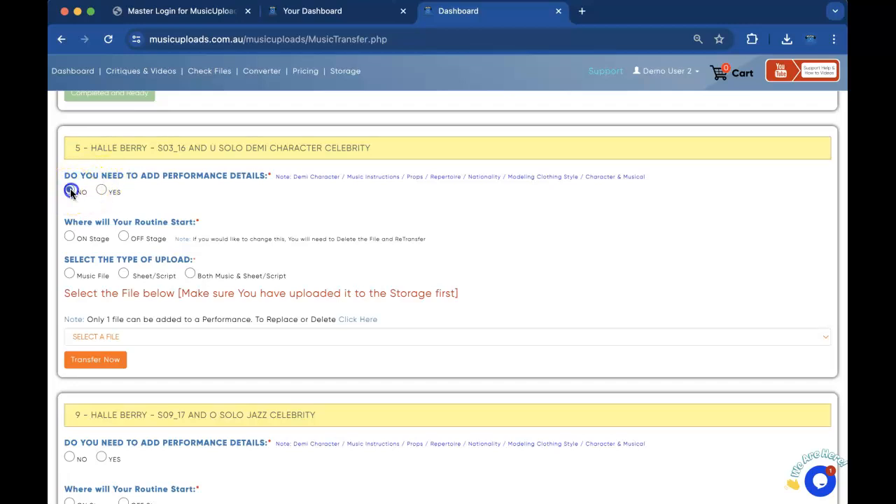
click(69, 236)
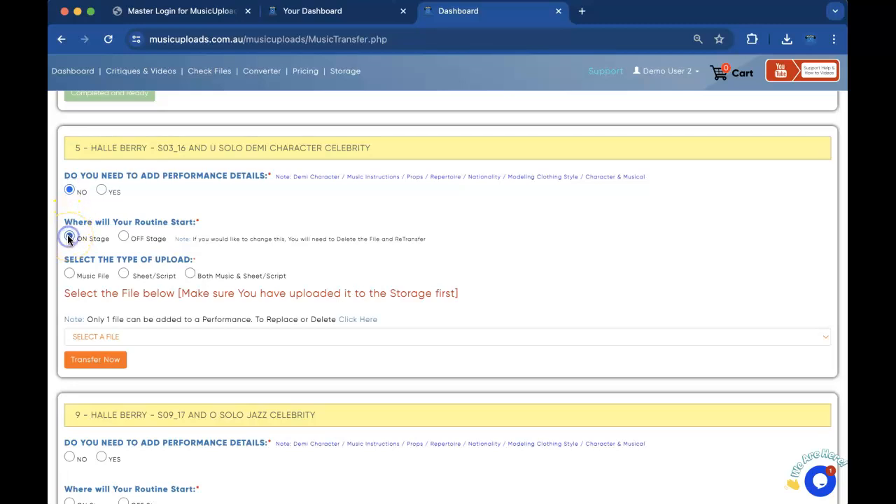
click(124, 274)
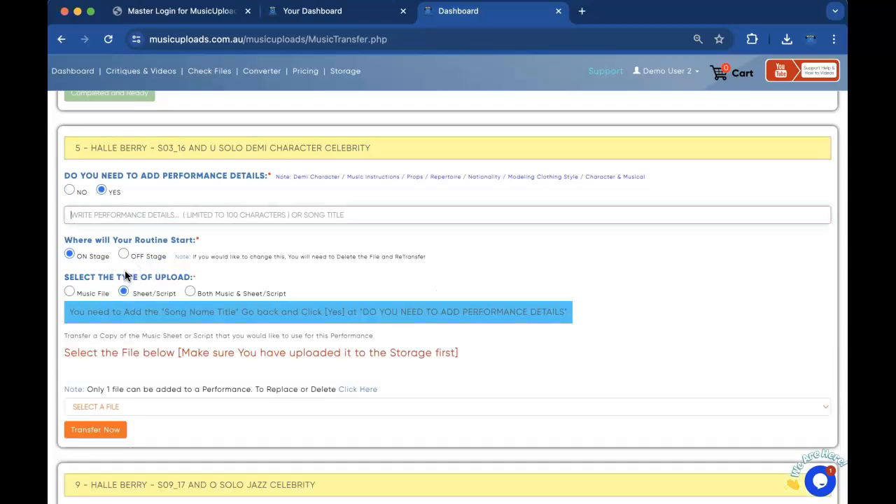
scroll(124, 275, down, 1)
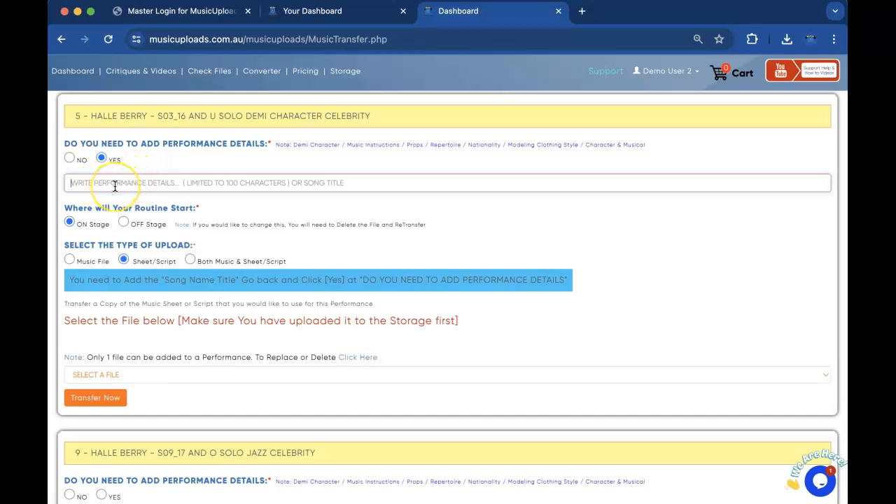
click(115, 182)
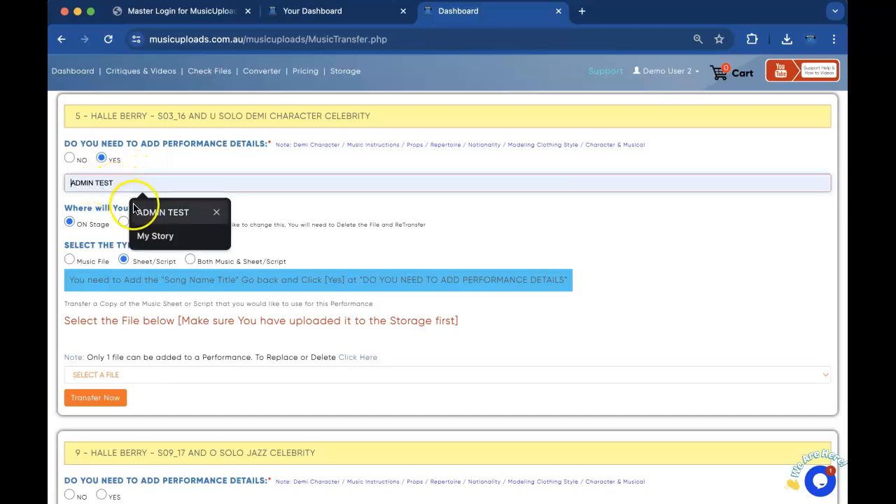
click(132, 201)
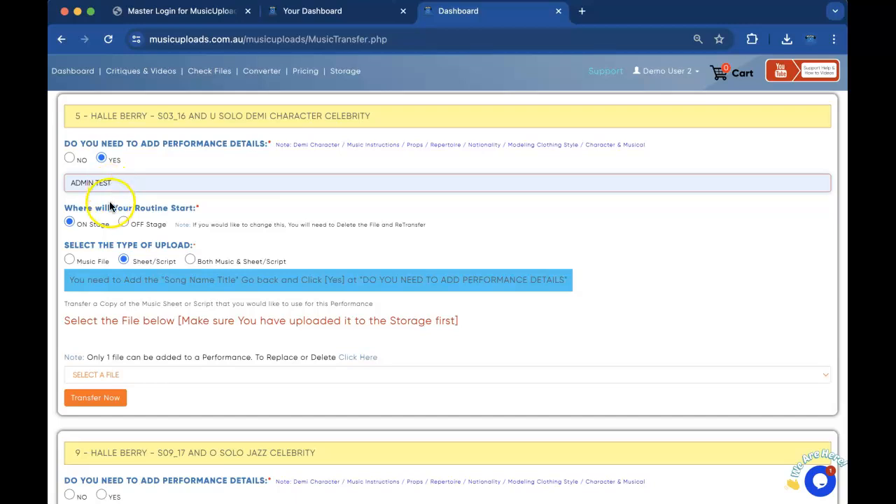
- Select 22666_OVER_THE_RAINBOW.PNG for the demi character entry and transfer it
scroll(109, 201, down, 1)
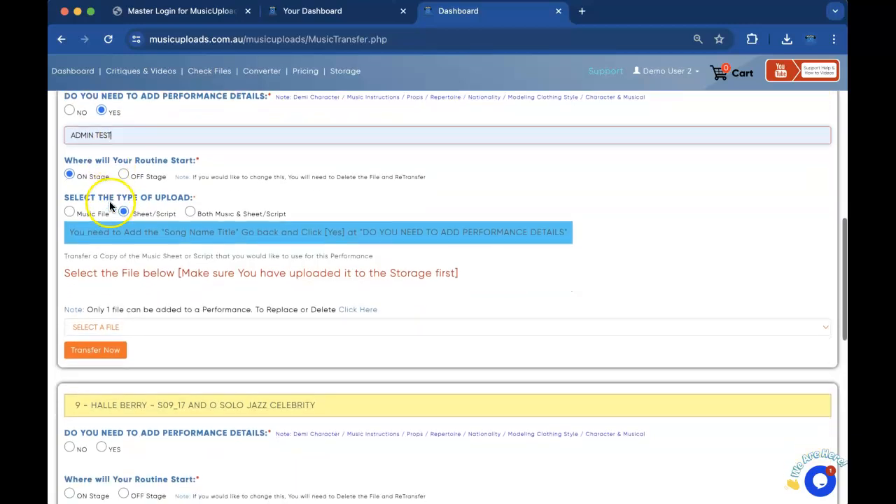
click(108, 327)
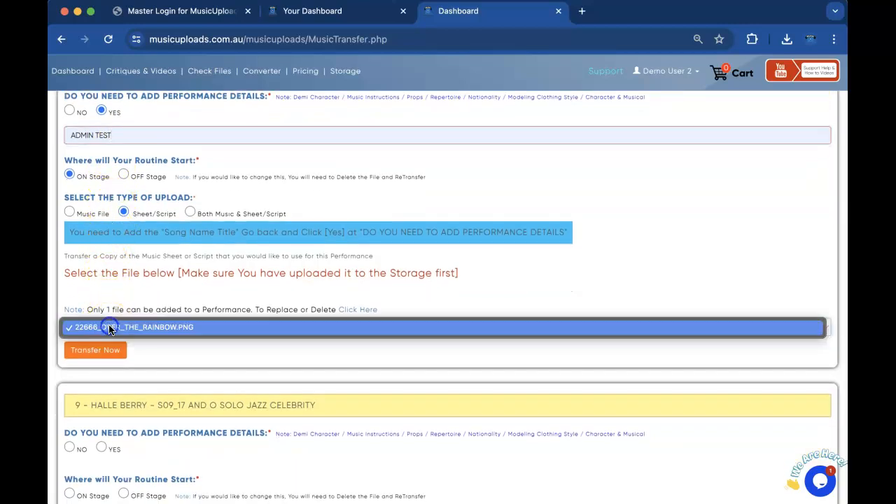
click(180, 329)
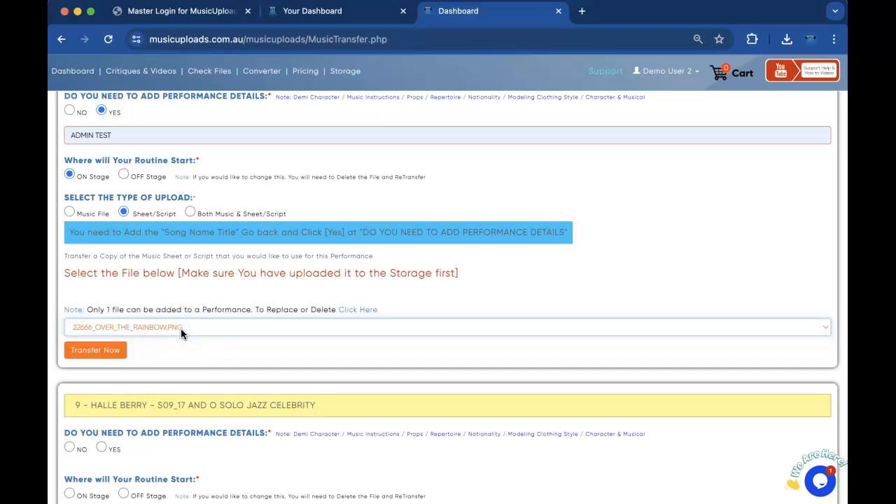
click(100, 350)
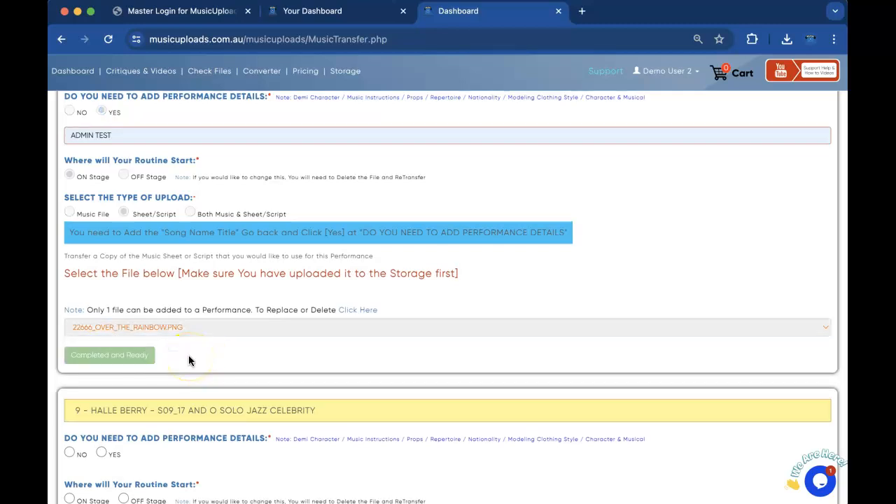
- Finish the transfers with the remaining entries left empty, and confirm responsibility for checking the files to reach the uploads management page
scroll(189, 355, down, 10)
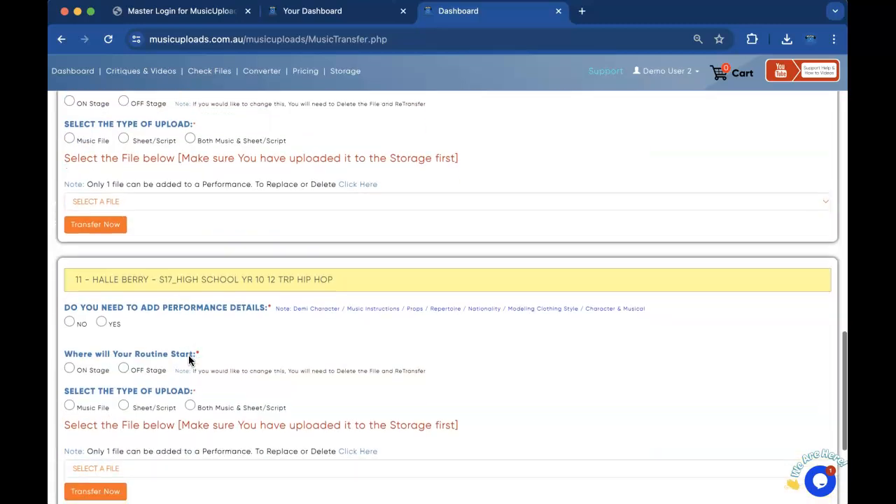
click(91, 367)
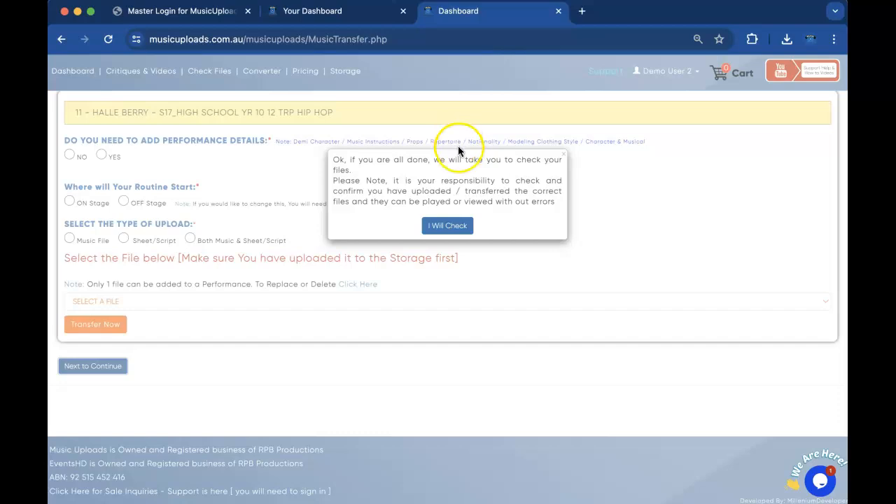
click(447, 225)
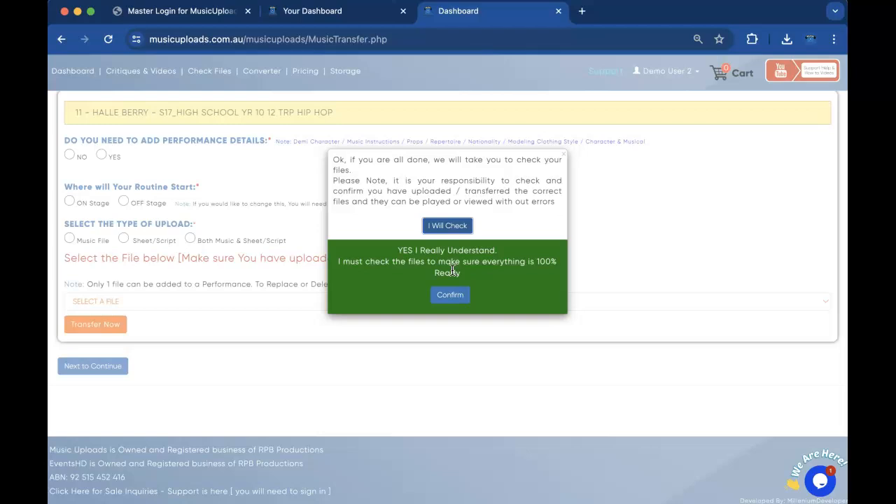
click(452, 295)
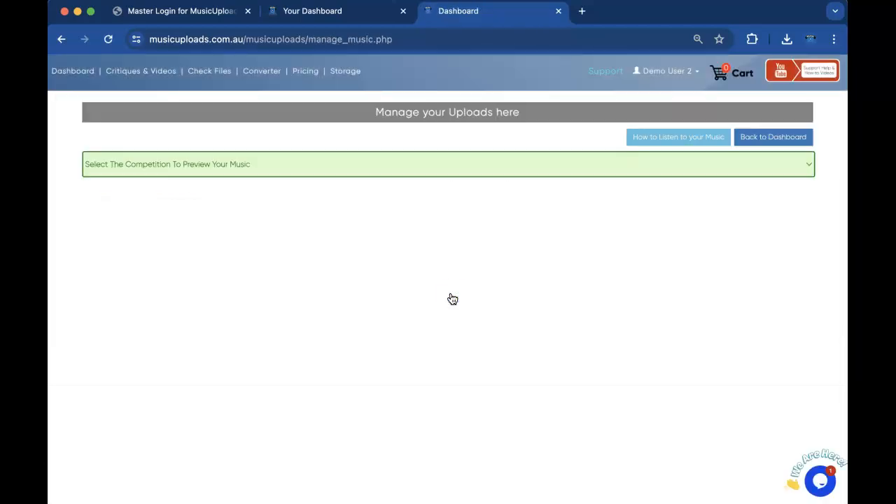
- Load the DEMO [DEMO 2] uploads, listen to the S01_16 solo ballet music file, and approve it as correct
click(282, 166)
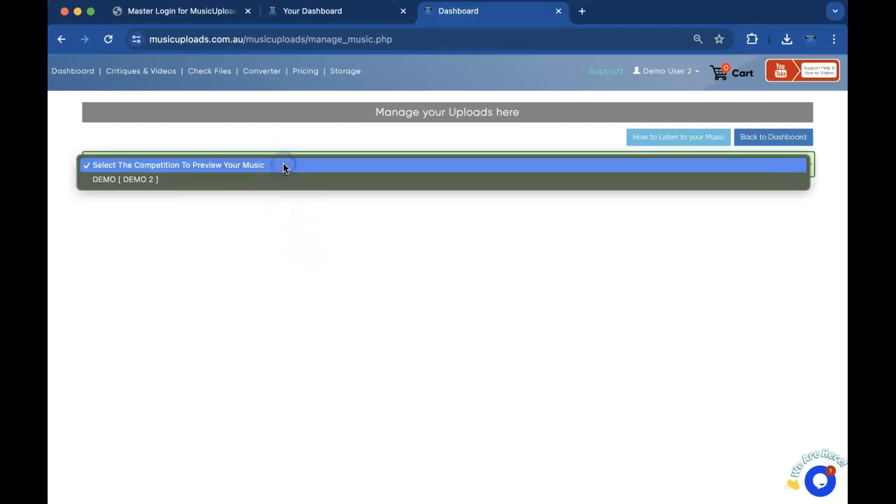
click(123, 181)
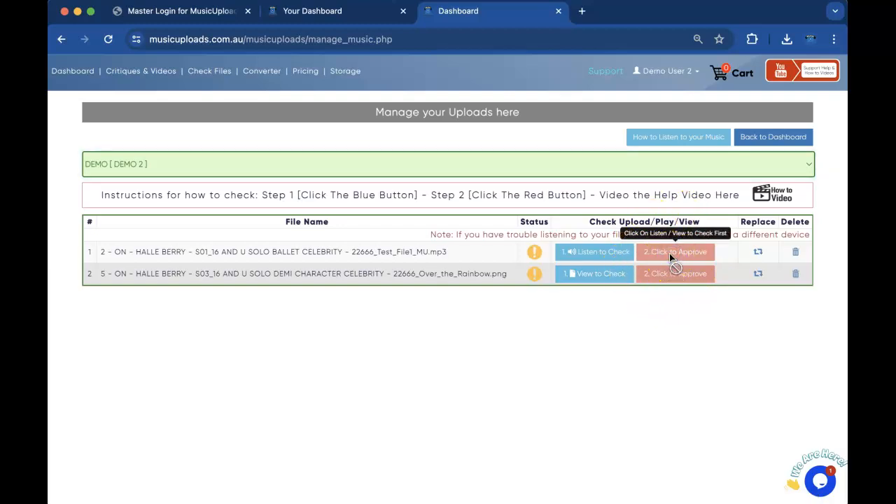
click(593, 255)
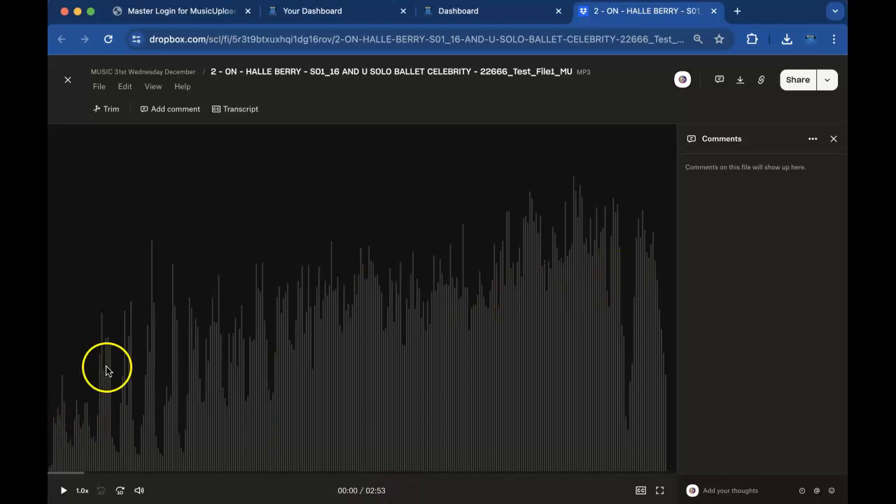
click(63, 492)
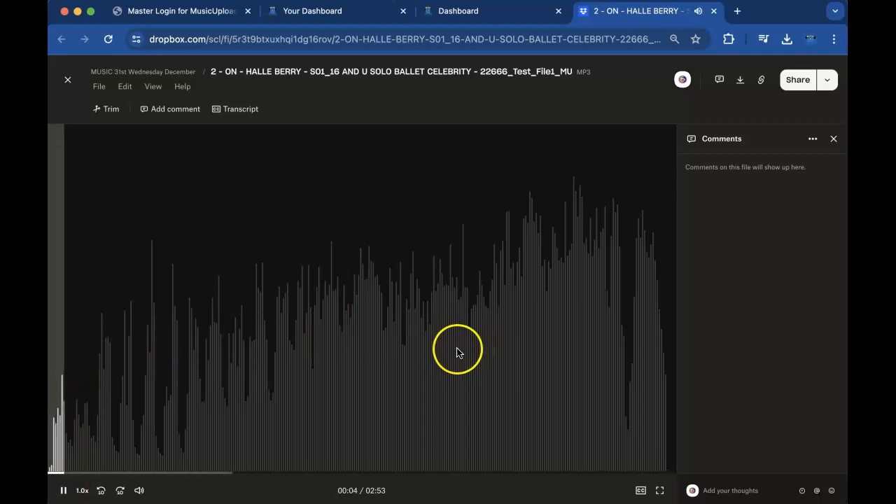
click(63, 494)
click(713, 10)
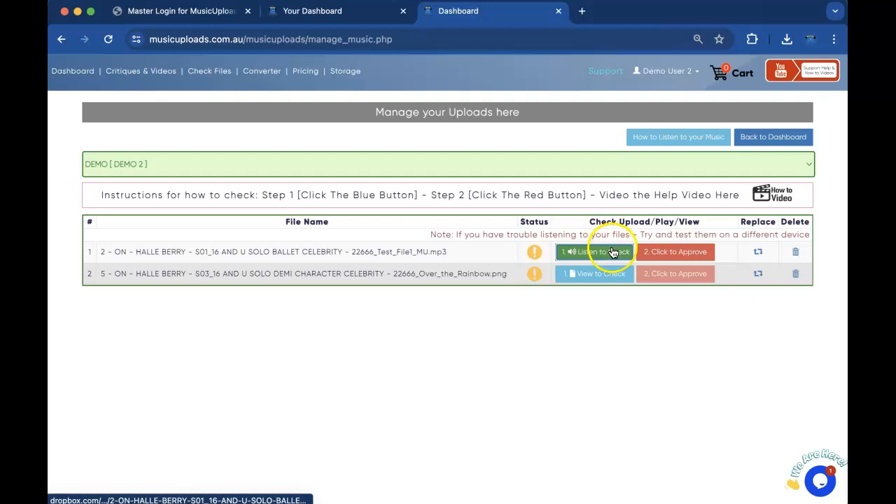
click(687, 254)
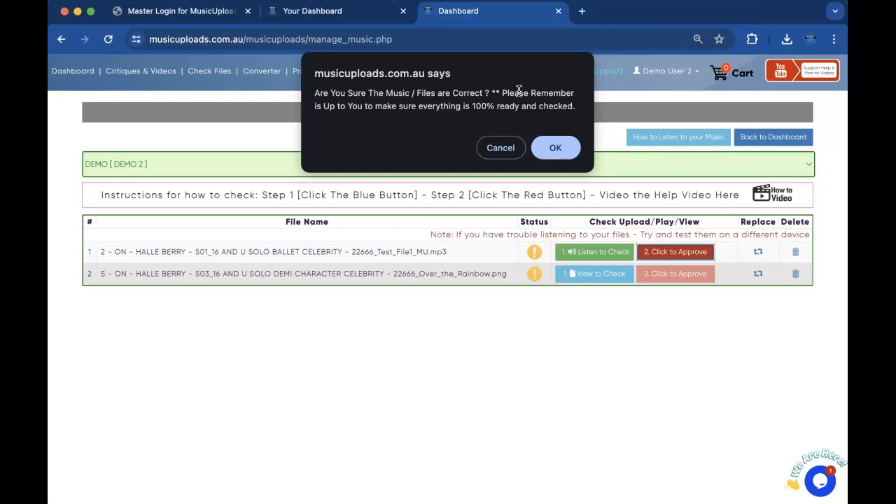
click(554, 148)
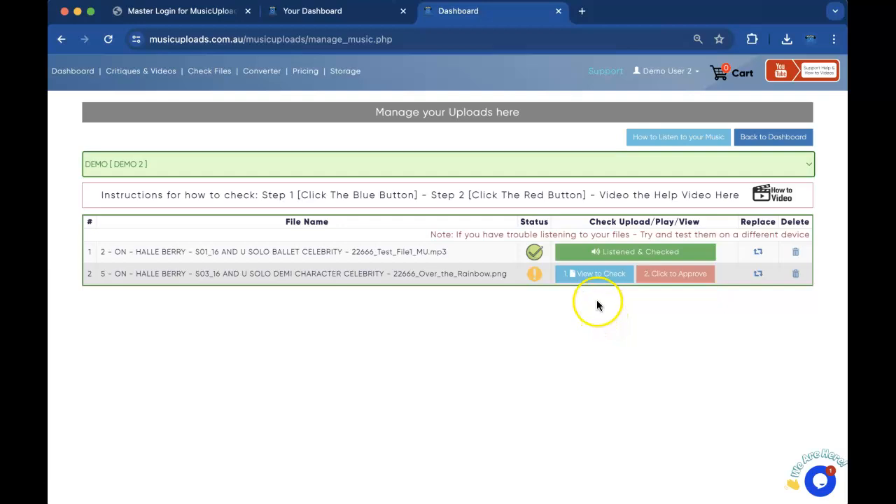
- View the sheet music uploaded for the S03_16 solo demi character entry and approve it as correct
click(594, 276)
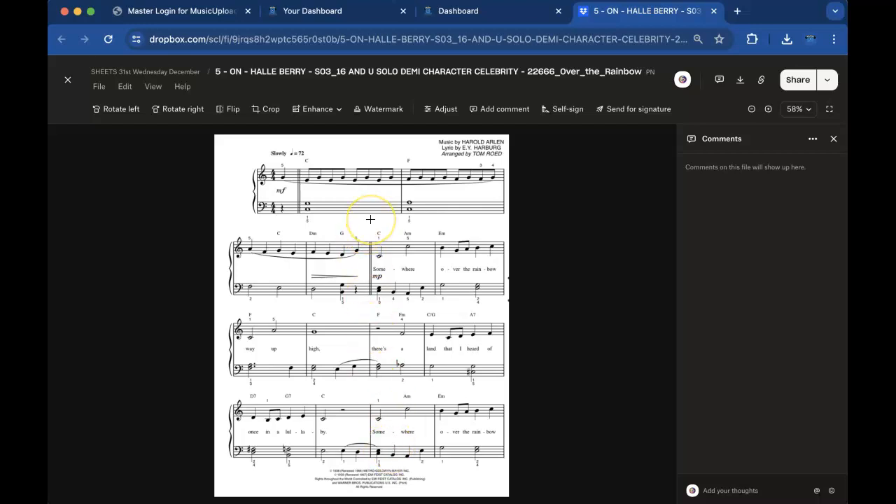
click(714, 11)
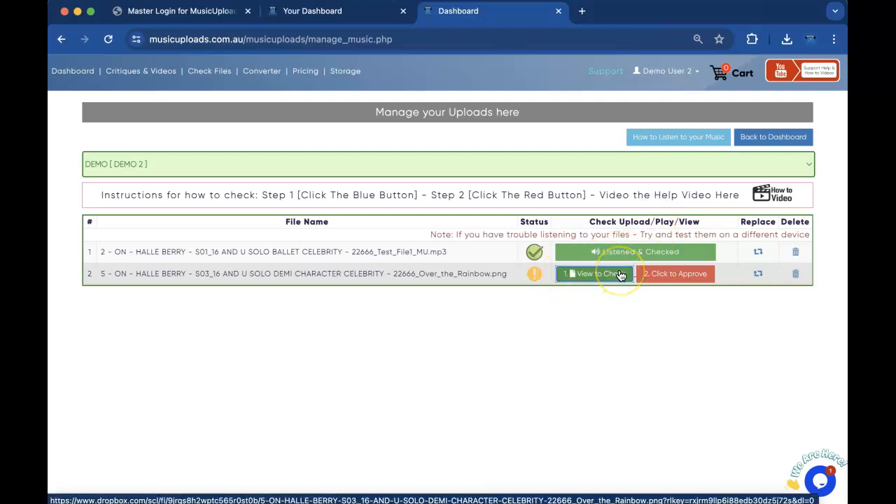
click(680, 273)
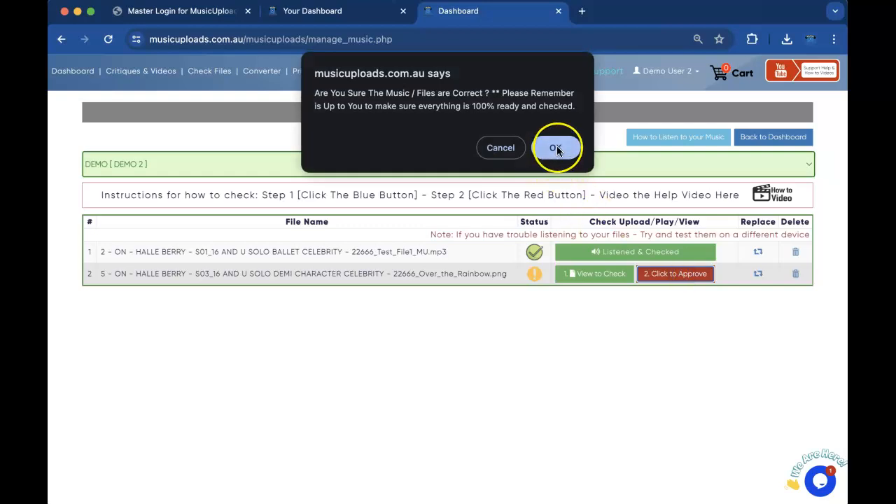
click(556, 148)
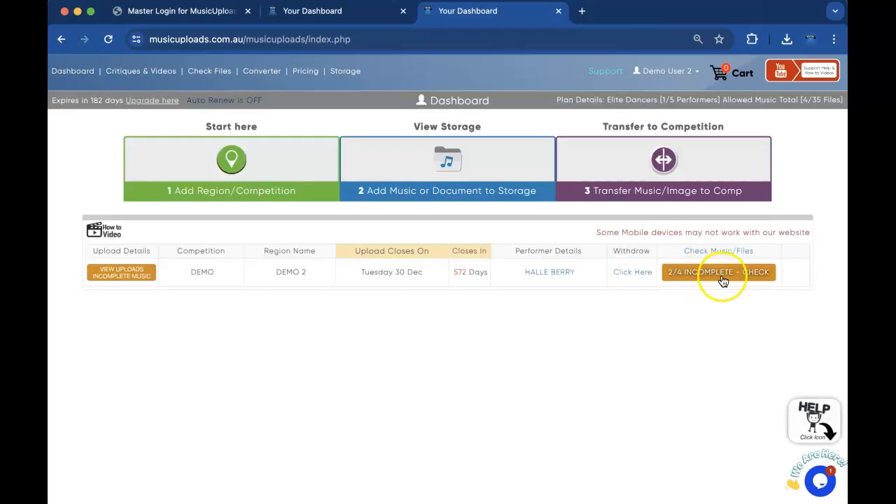
- Review the performer's section upload details, reopen the DEMO [DEMO 2] uploads from the ballet entry's check, and open the support chat
click(759, 274)
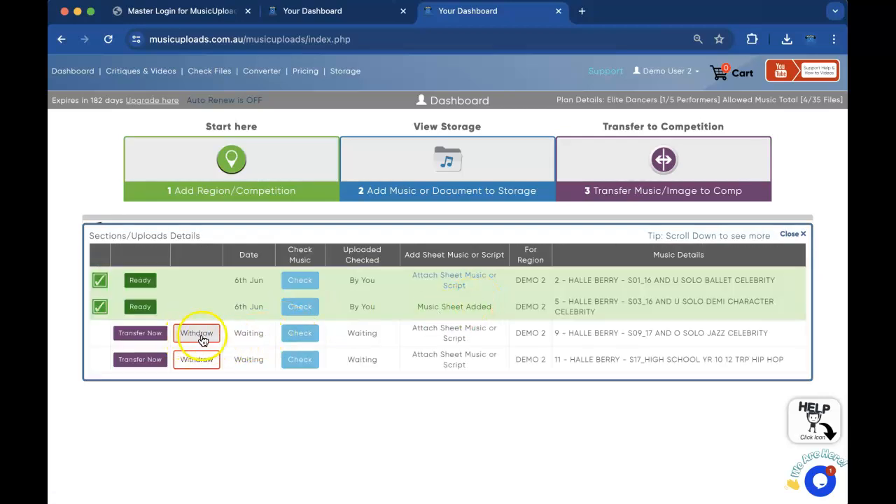
click(308, 280)
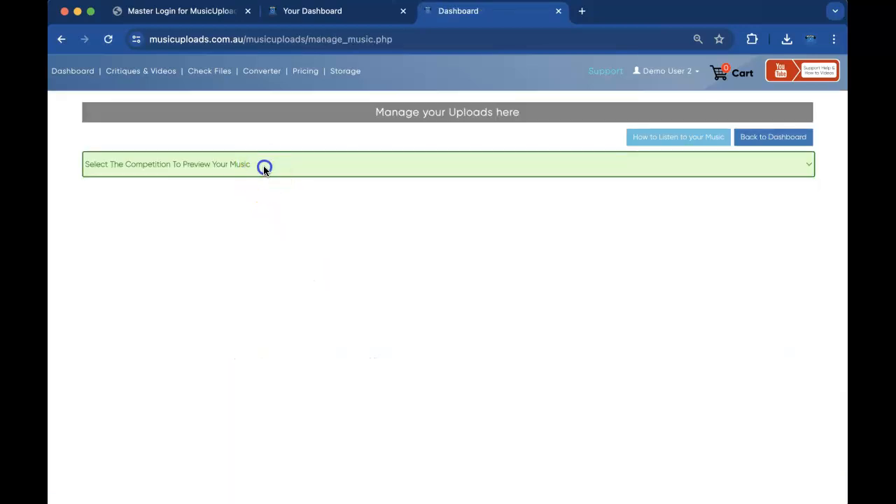
click(263, 167)
click(262, 175)
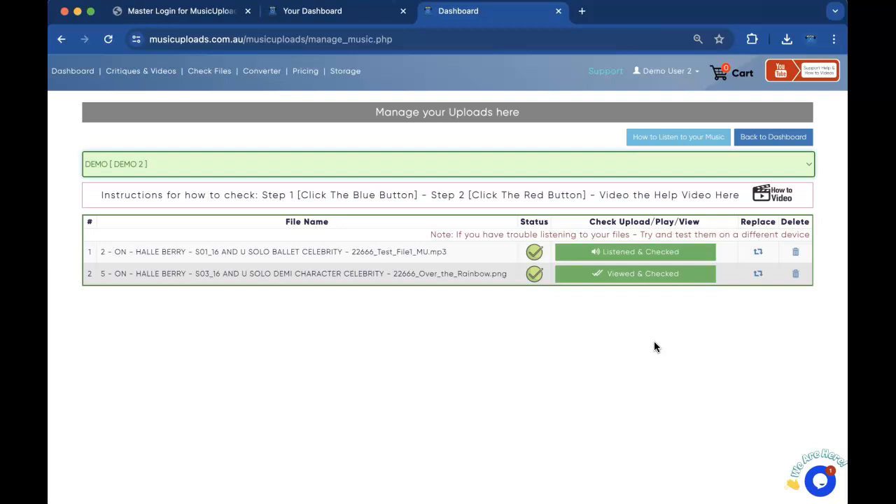
click(820, 481)
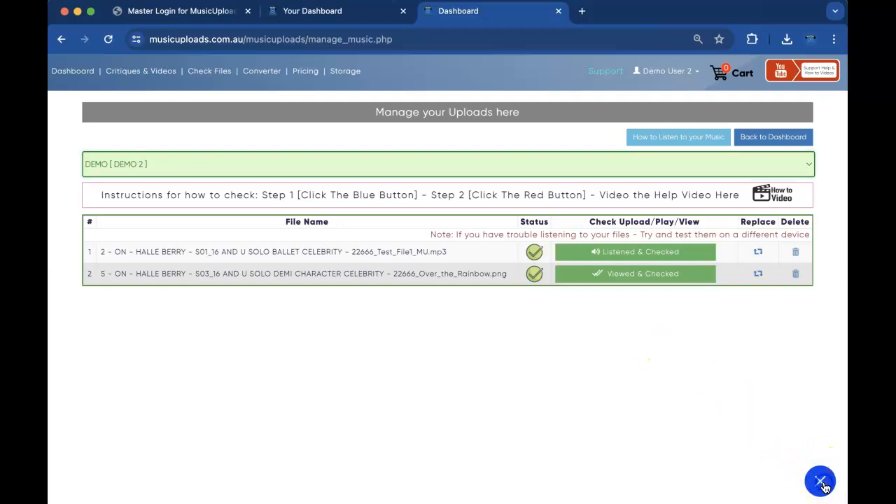